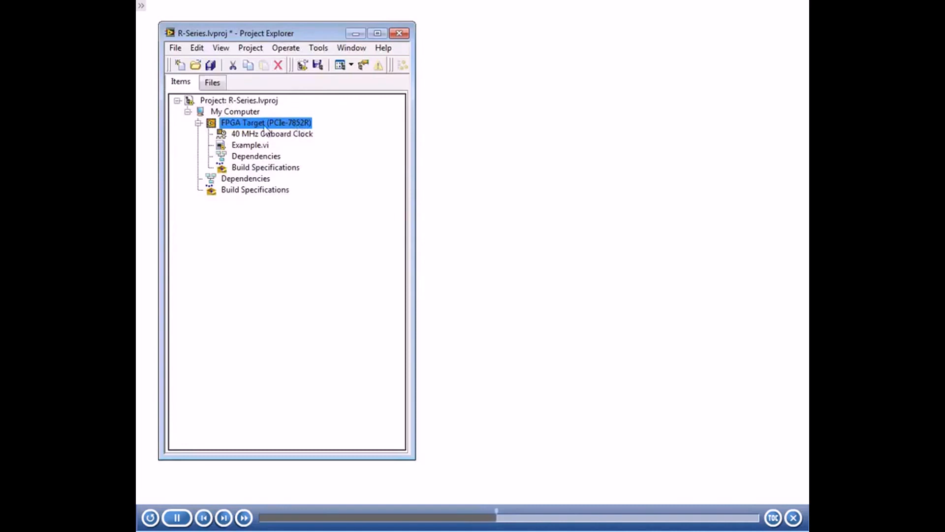
Start creating new FPGA I/O for the PCIe-7852R FPGA target and add the Connector0 resource AI0 to the list.
right_click(269, 127)
mouse_move(345, 129)
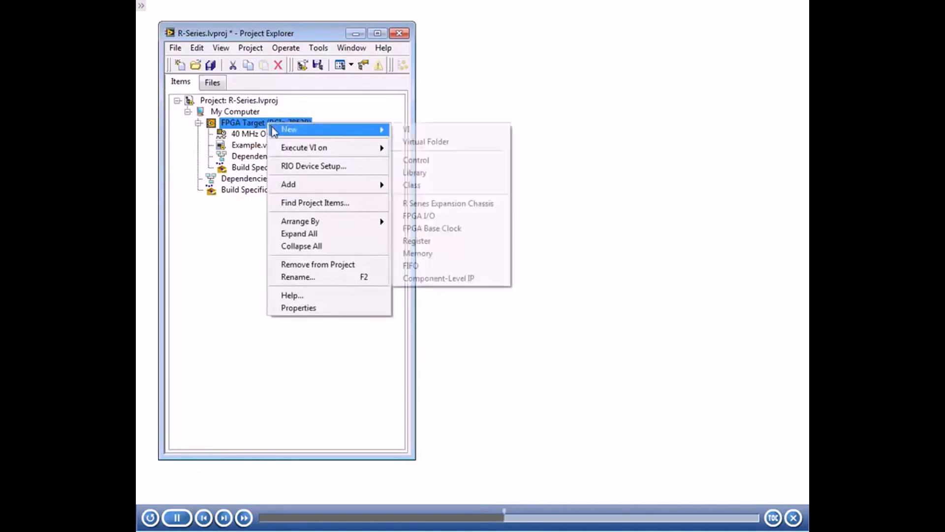
click(445, 216)
drag(428, 112, 473, 96)
click(307, 126)
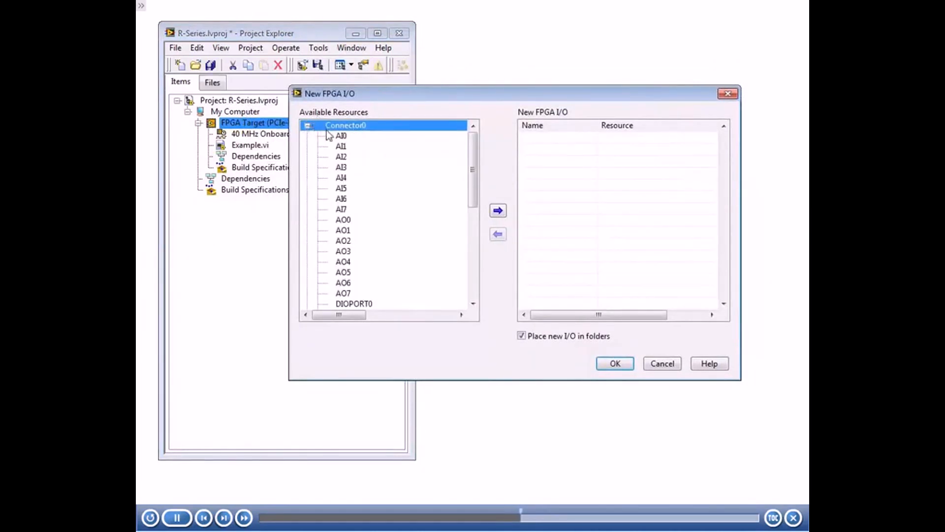
click(344, 138)
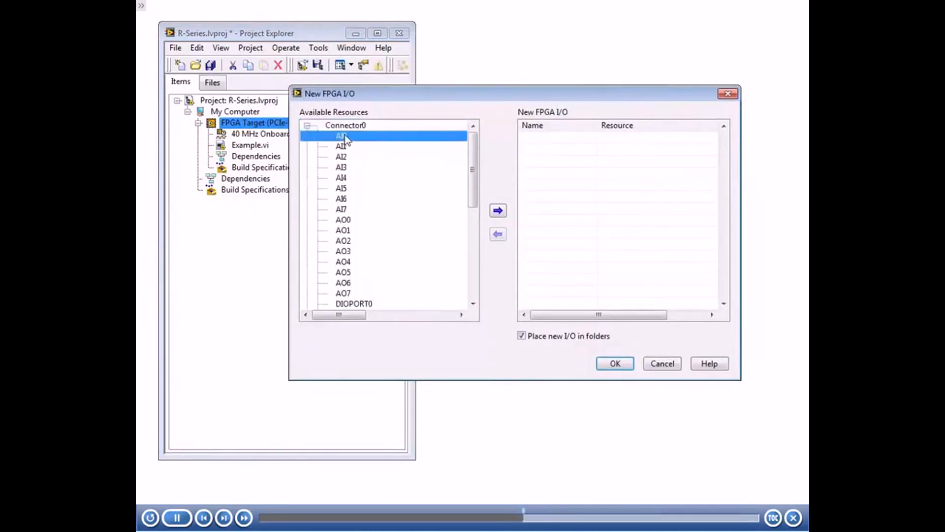
click(499, 211)
Add the Connector0 resource DIO0 to the new FPGA I/O list and confirm creating the items in the project.
drag(471, 180, 472, 200)
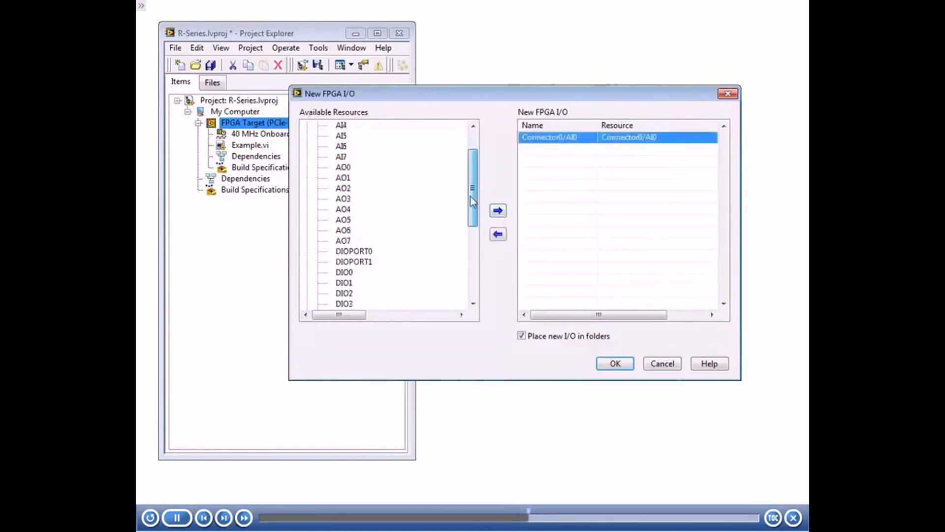
click(345, 263)
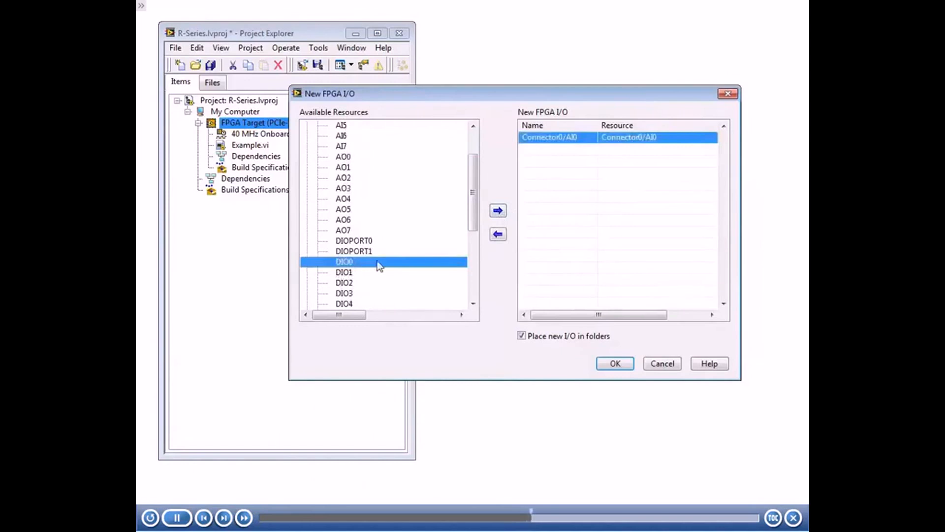
click(497, 211)
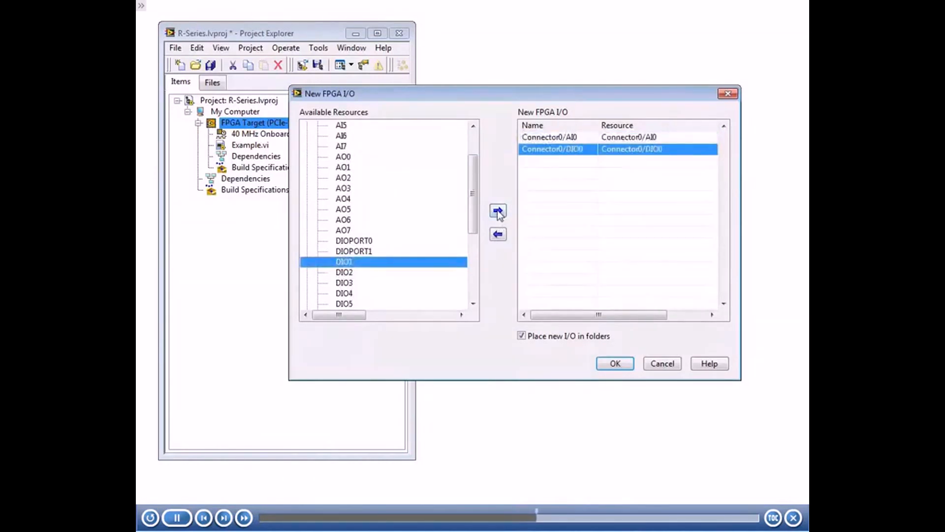
click(615, 364)
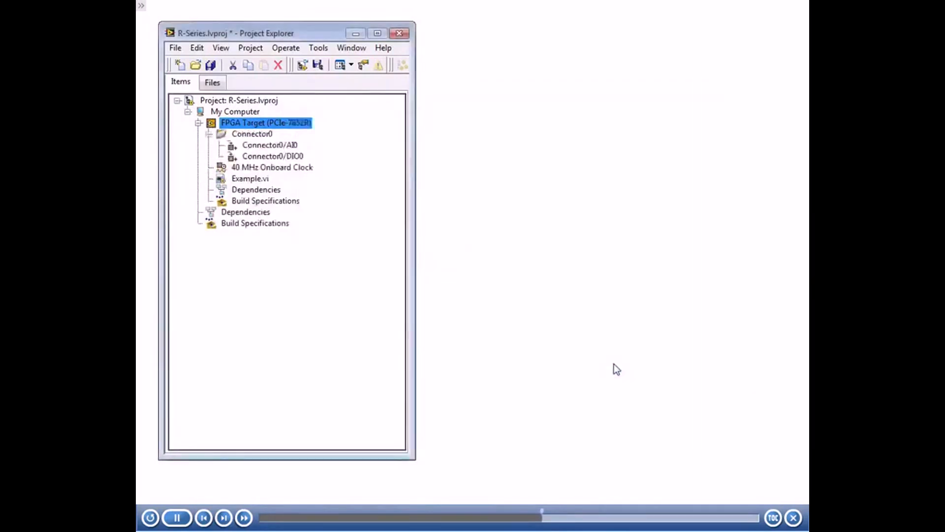
Rename the Connector0/AI0 item in the project as Accelerometer0.
click(291, 147)
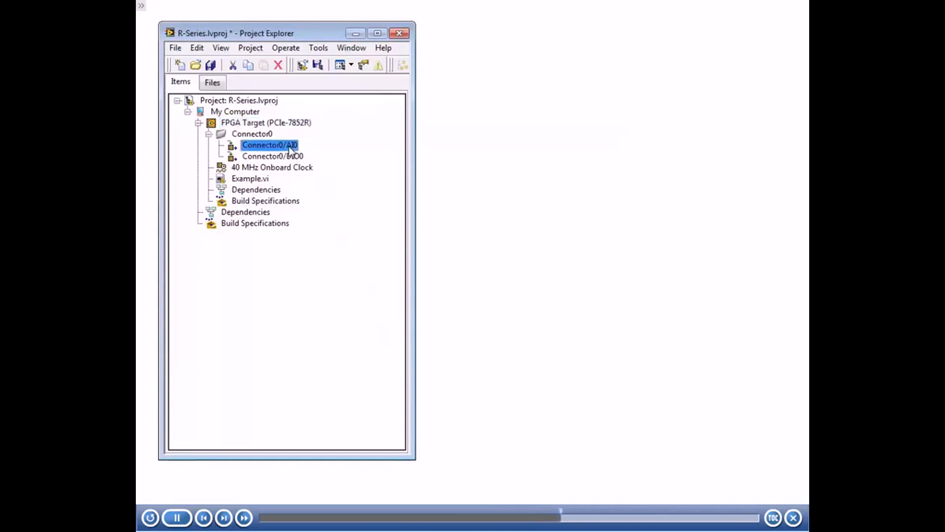
right_click(291, 148)
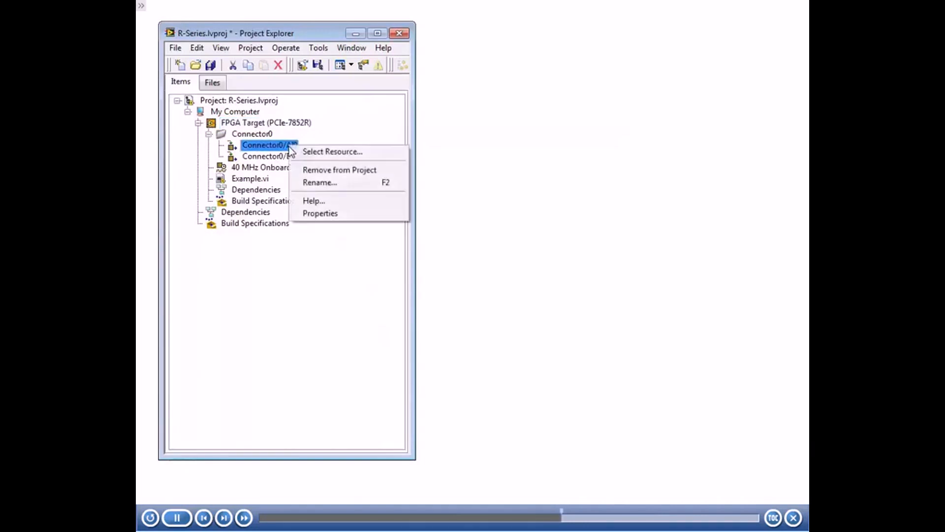
click(354, 186)
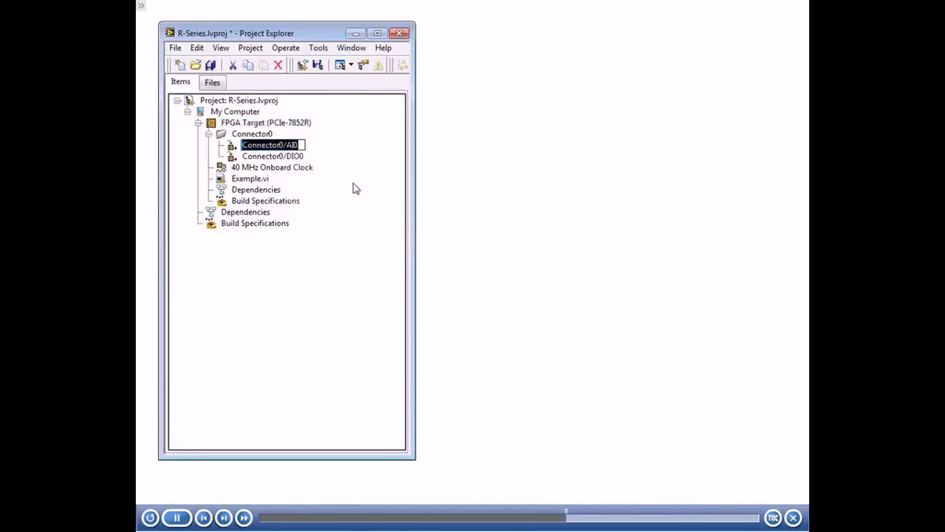
text(Accelerometer0)
key(Return)
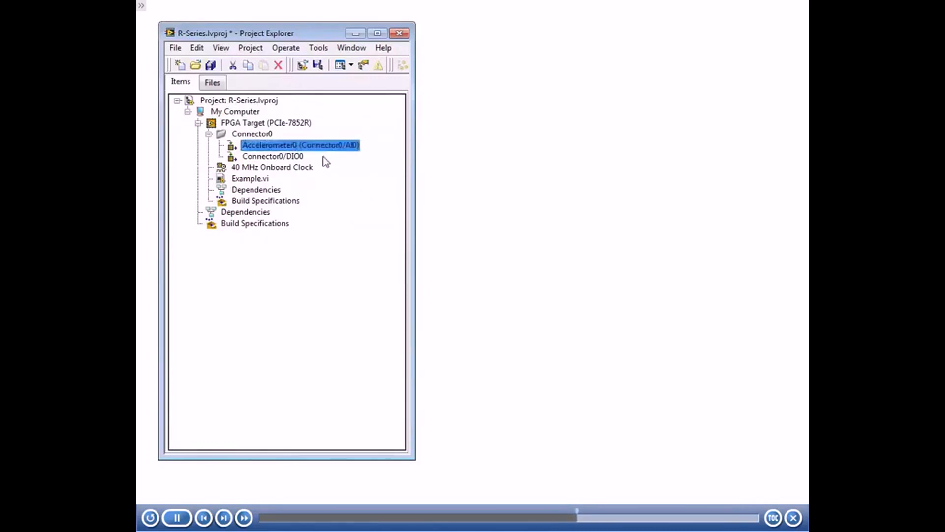
Rename the Connector0/DIO0 item in the project as Emergency Stop.
click(298, 160)
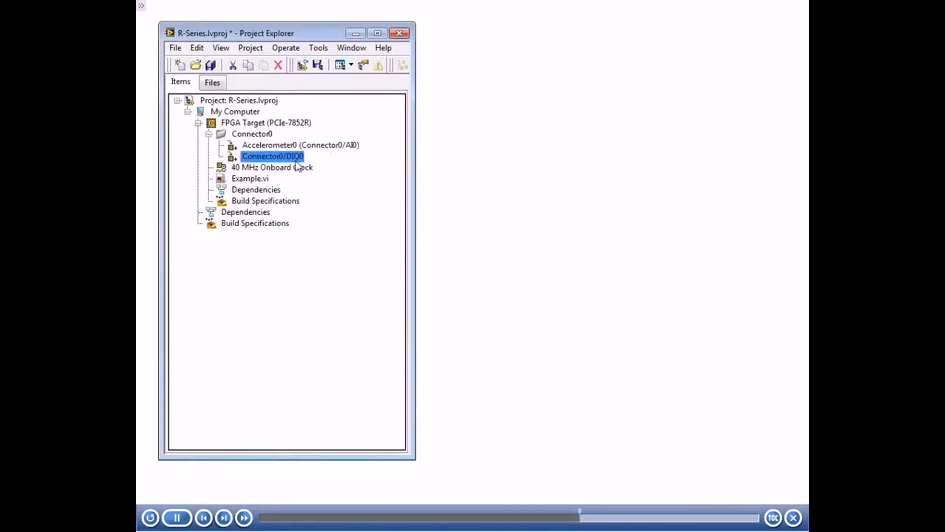
click(296, 161)
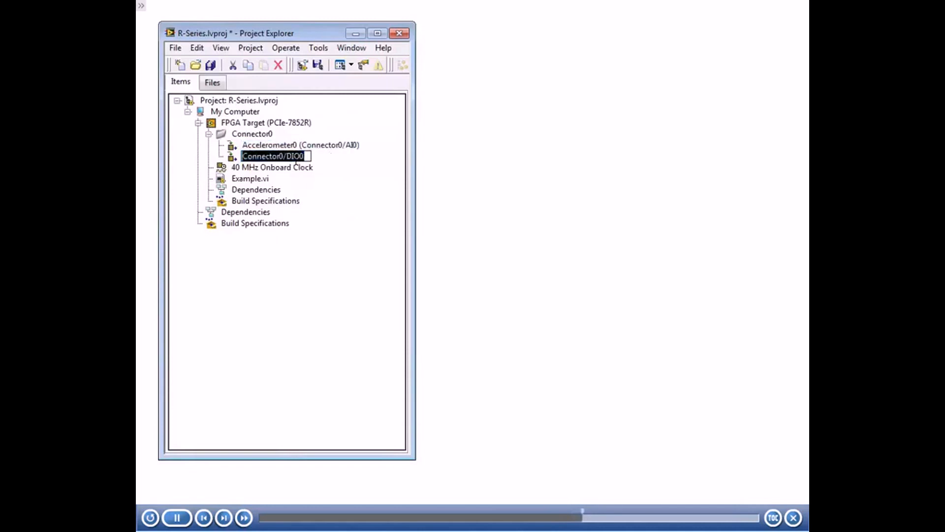
text(Emergency)
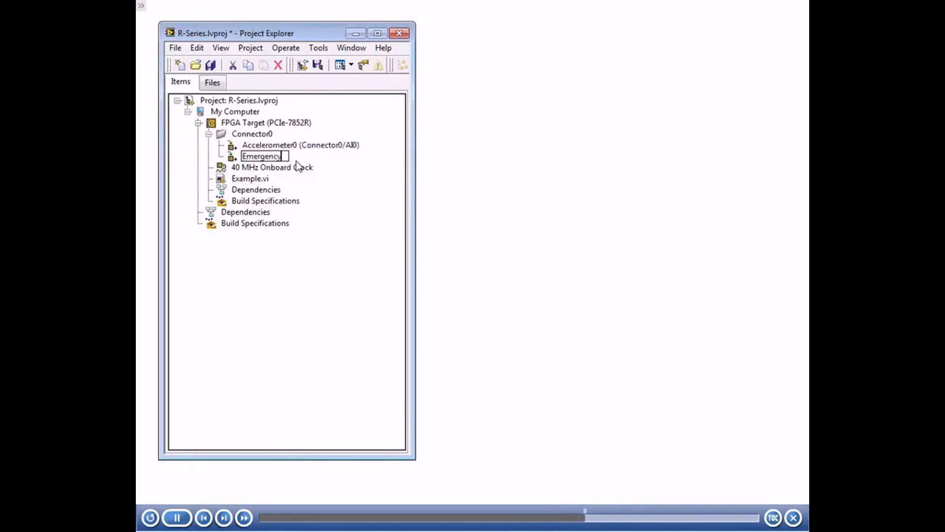
text( Stop)
key(Return)
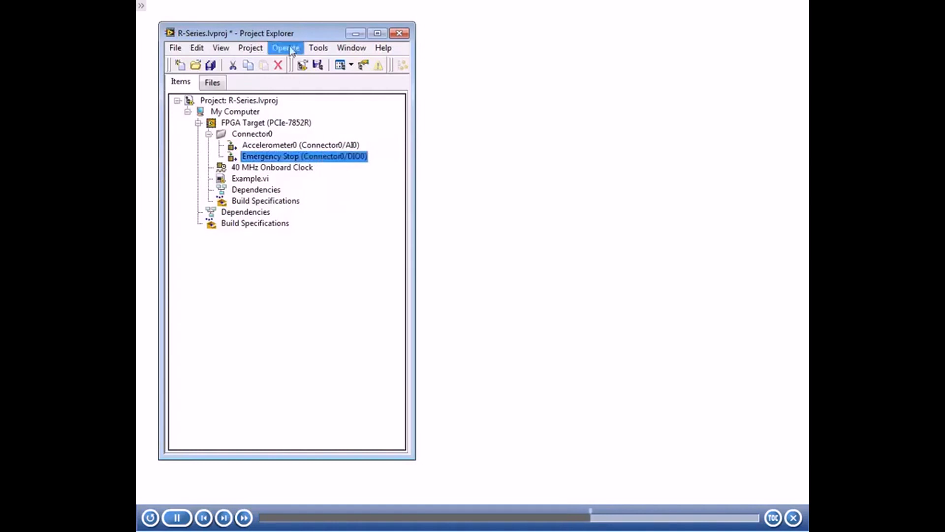
Open the block diagram of Example.vi beside the project window and place the project's Accelerometer0 I/O item on it.
drag(294, 34, 283, 20)
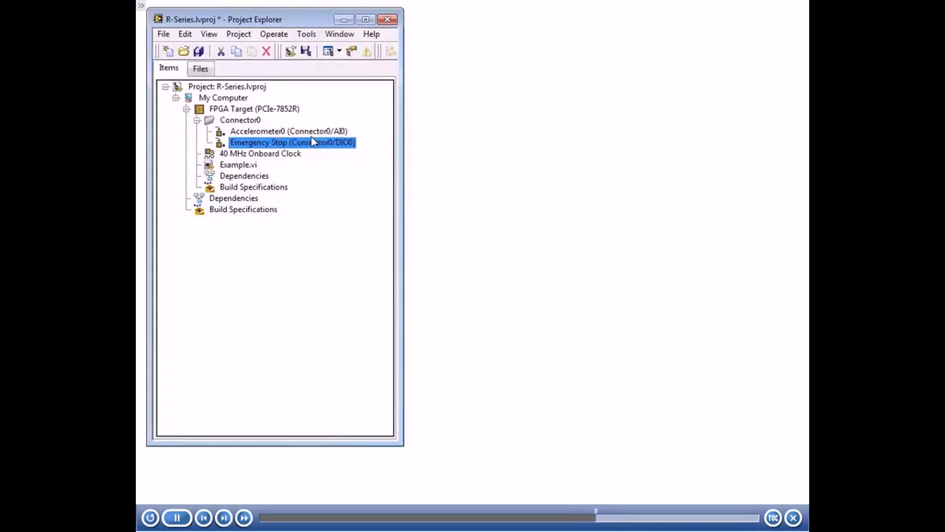
double_click(246, 166)
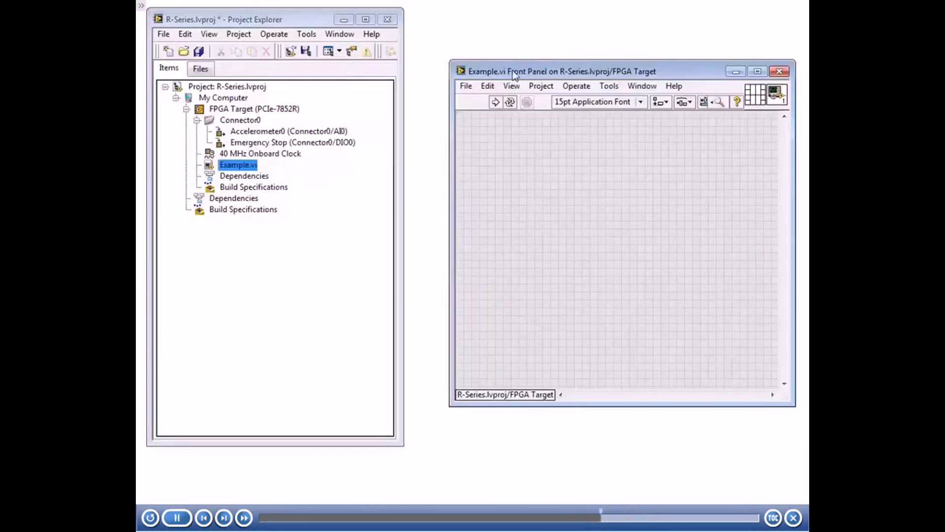
key(ctrl+e)
drag(467, 93, 588, 87)
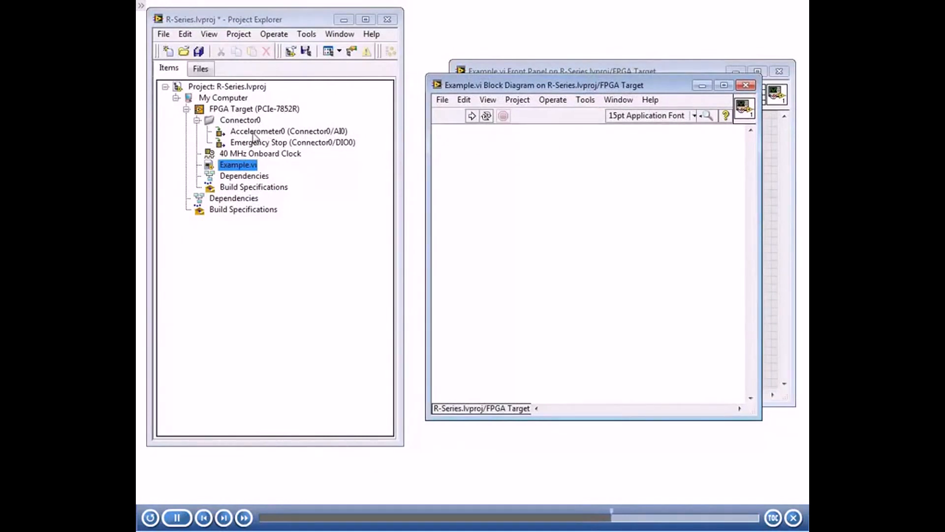
drag(253, 134, 469, 149)
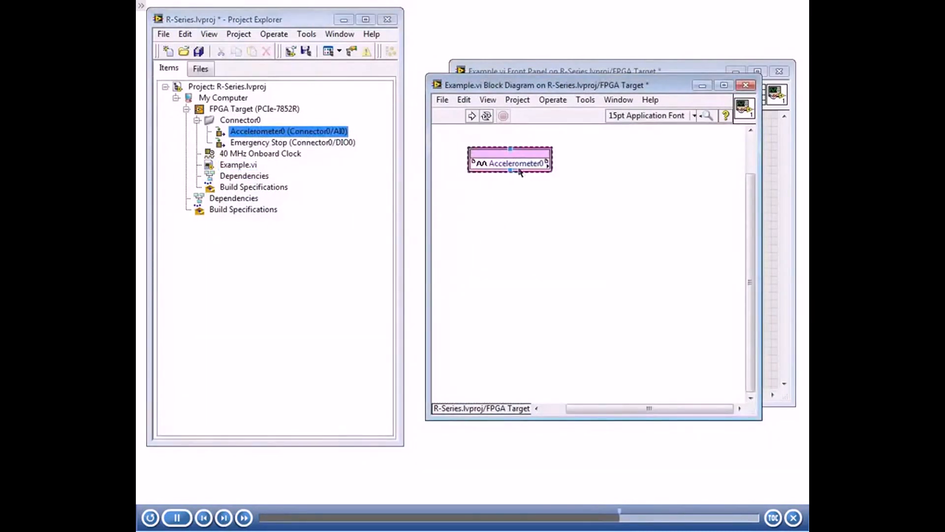
click(518, 187)
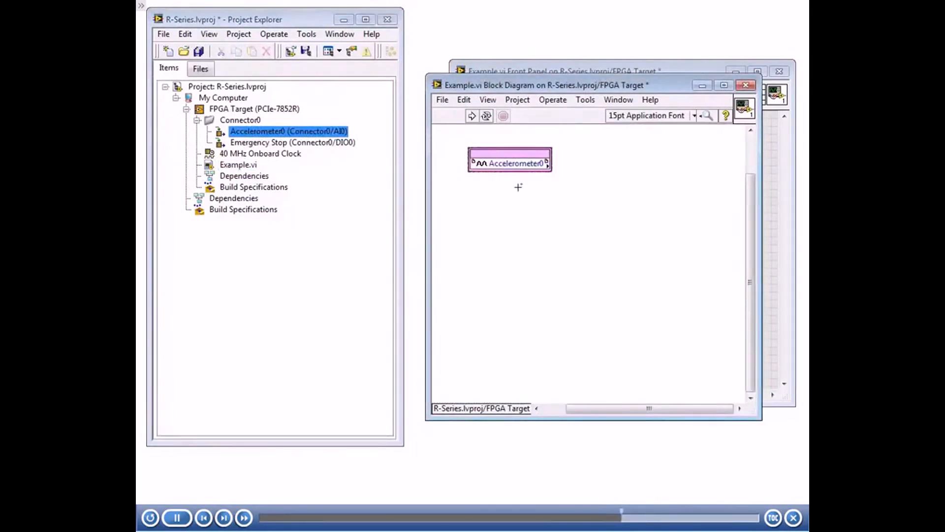
Place an FPGA I/O Node below the Accelerometer0 node and assign it to Emergency Stop from Connector0.
right_click(463, 229)
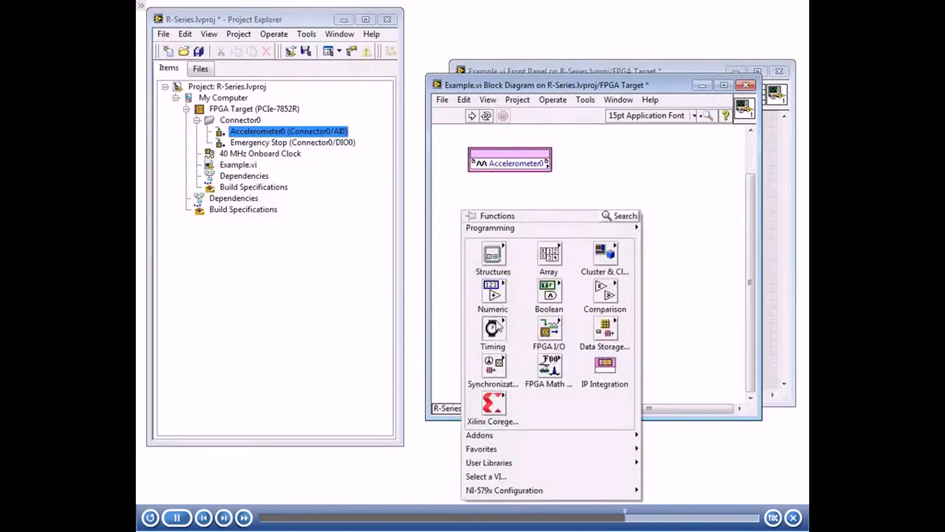
mouse_move(552, 328)
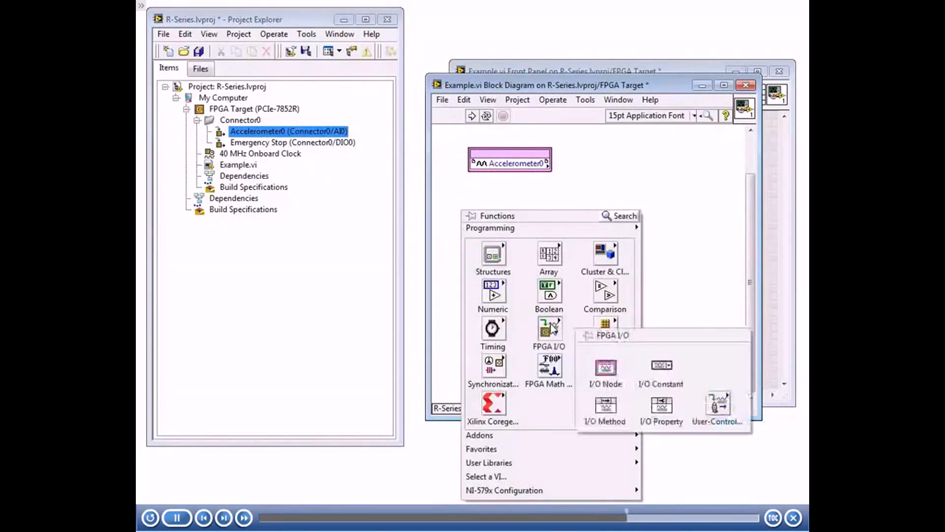
click(606, 368)
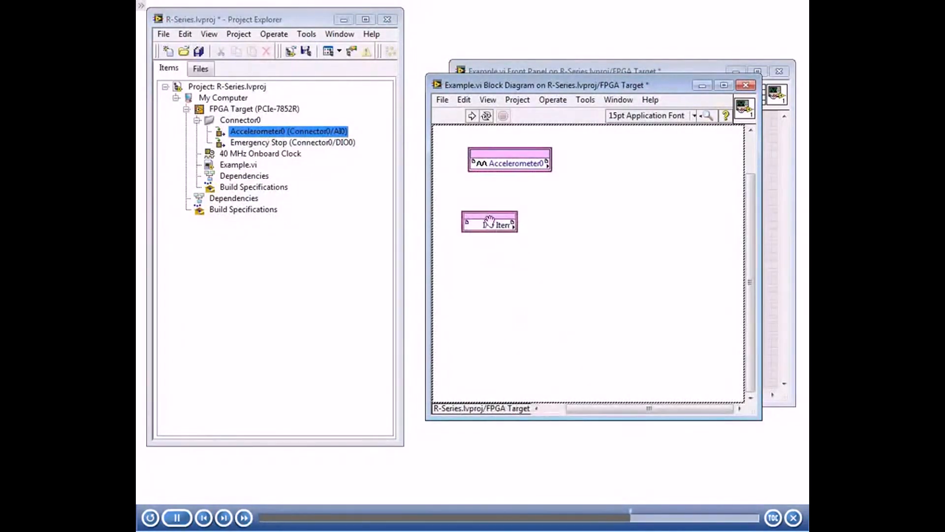
click(496, 223)
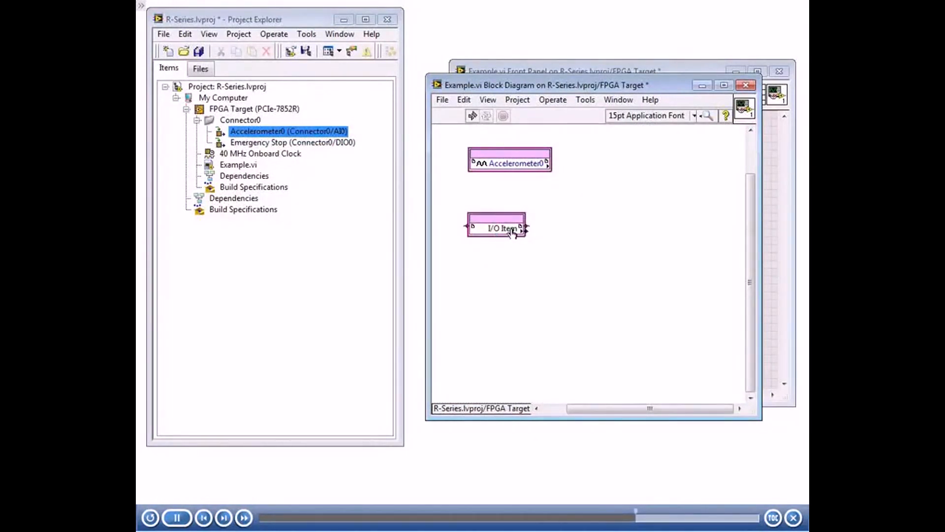
click(513, 231)
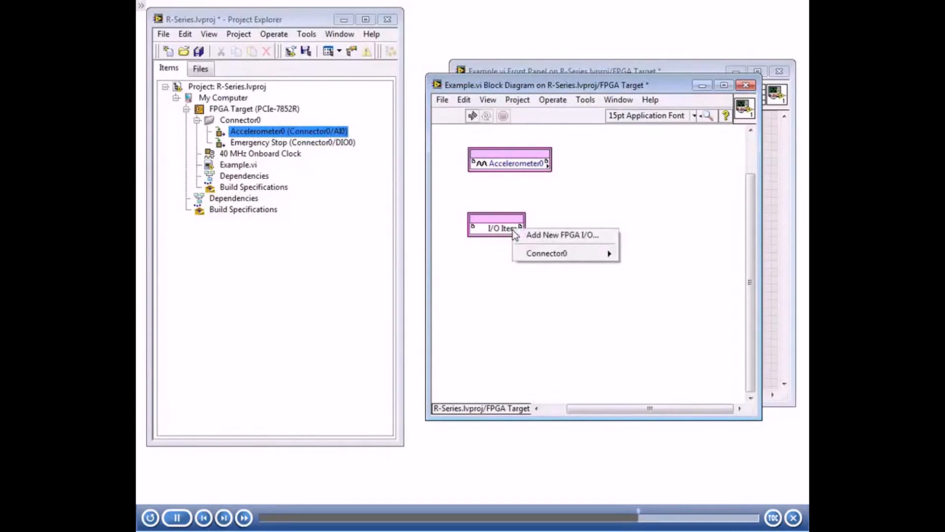
mouse_move(542, 252)
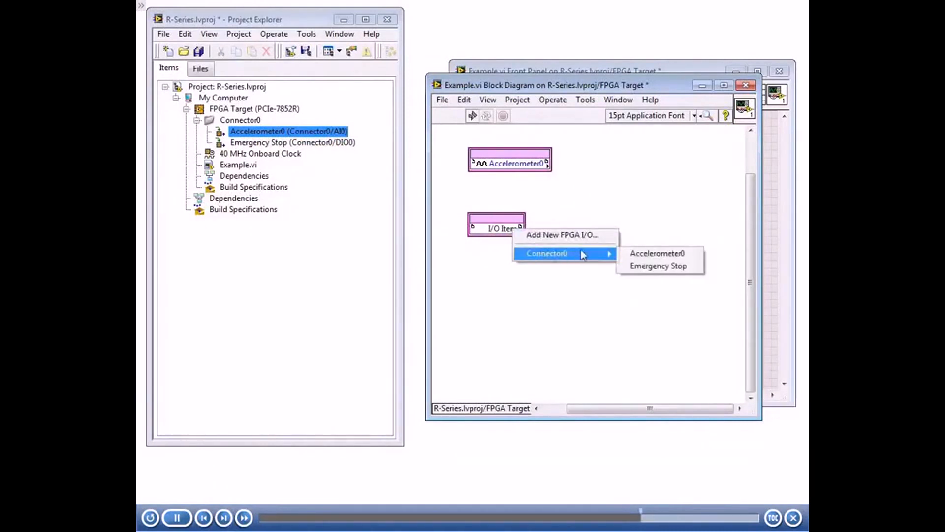
click(653, 270)
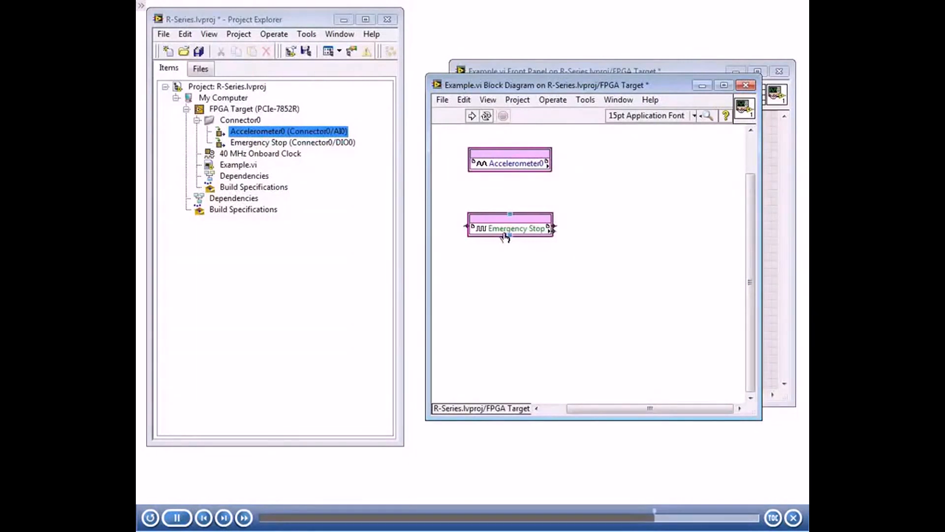
Close the front panel and block diagram windows of Example.vi.
click(780, 73)
click(539, 180)
drag(295, 18, 554, 87)
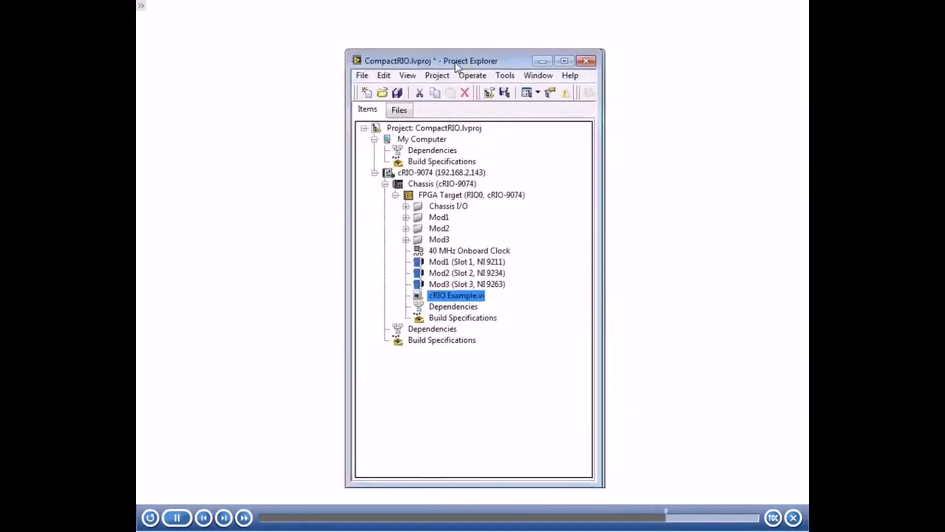
In the CompactRIO project, view the I/O items of the Mod1, Mod2 and Mod3 folders in turn, leaving only Mod3 expanded.
drag(460, 42, 260, 30)
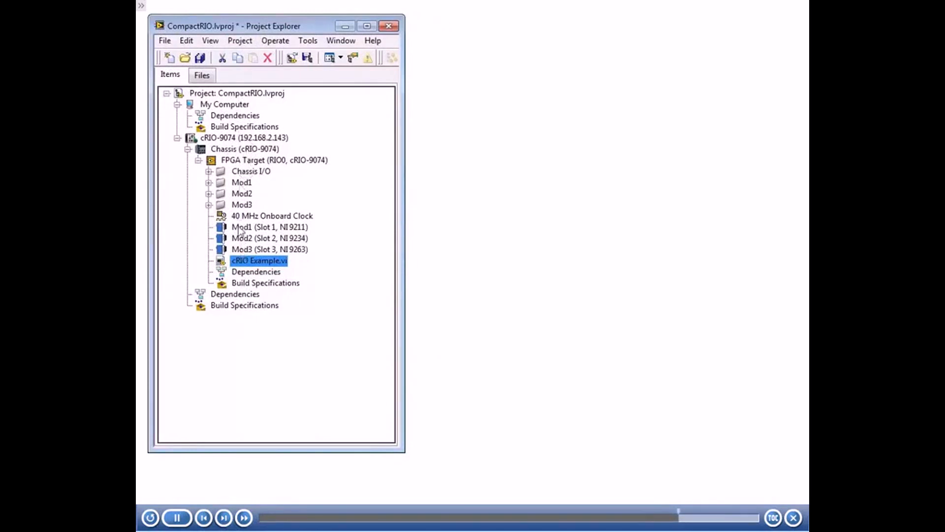
click(209, 182)
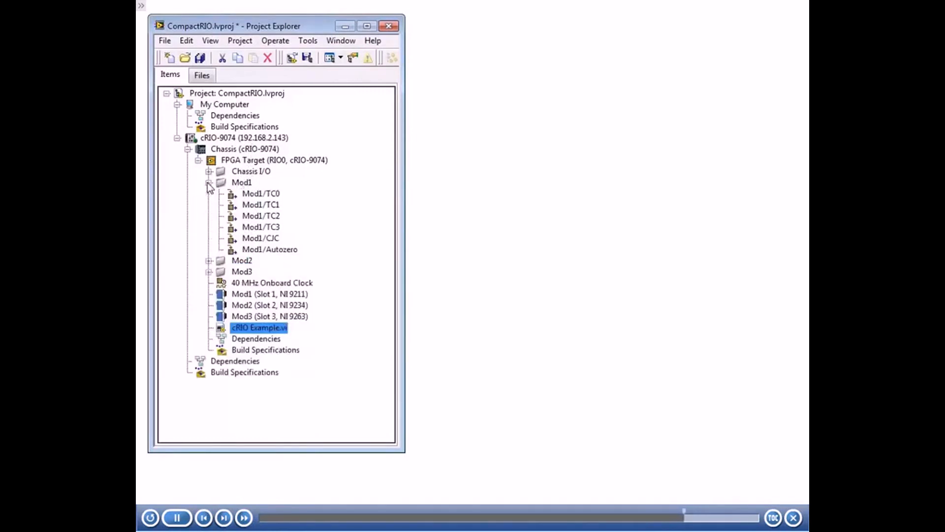
click(209, 183)
click(209, 193)
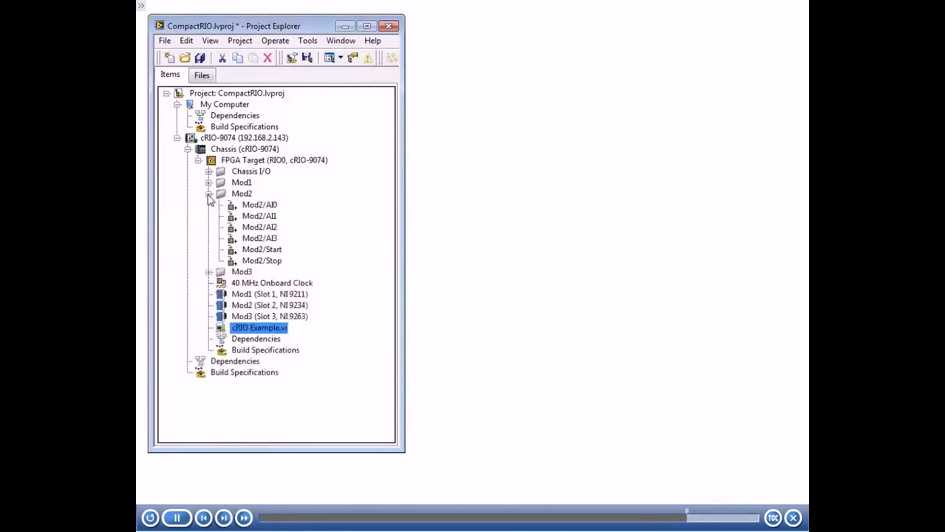
click(209, 194)
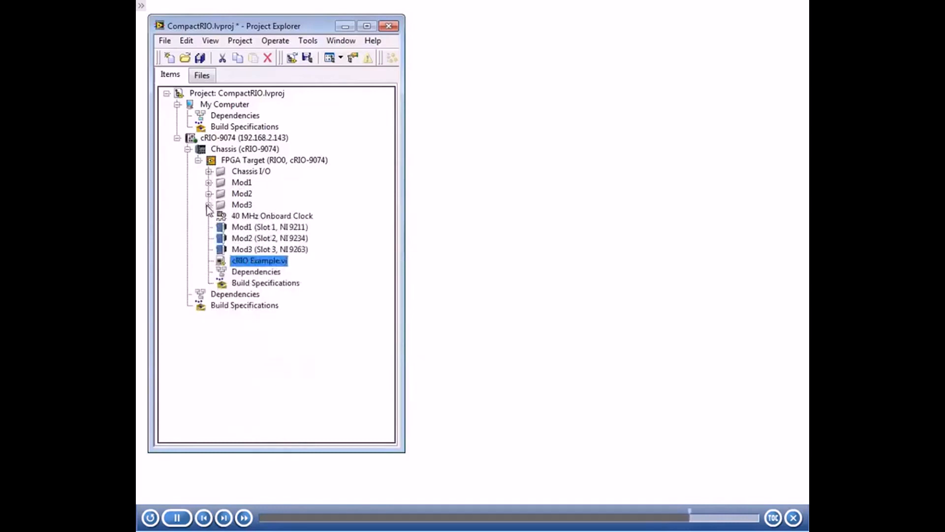
click(208, 205)
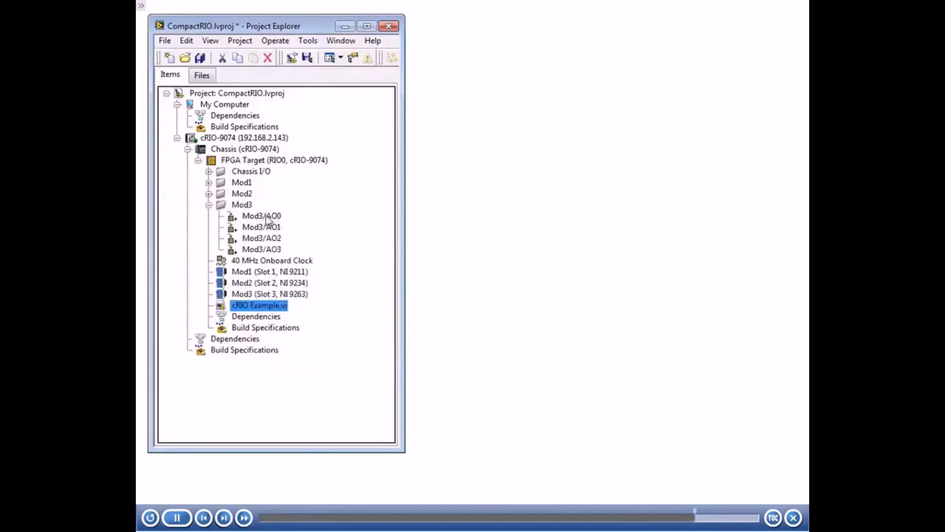
Open cRIO Example.vi and its block diagram, arranging both windows beside the CompactRIO project window.
double_click(267, 307)
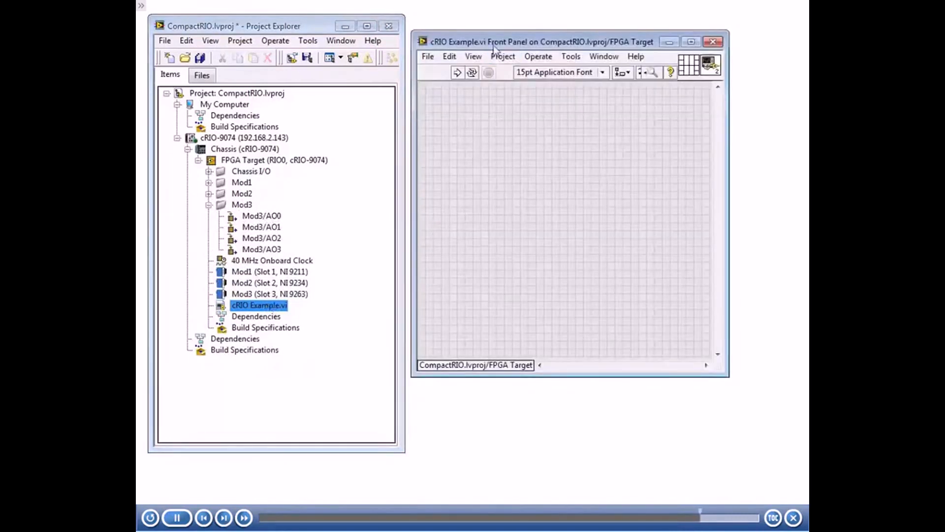
drag(496, 37, 495, 26)
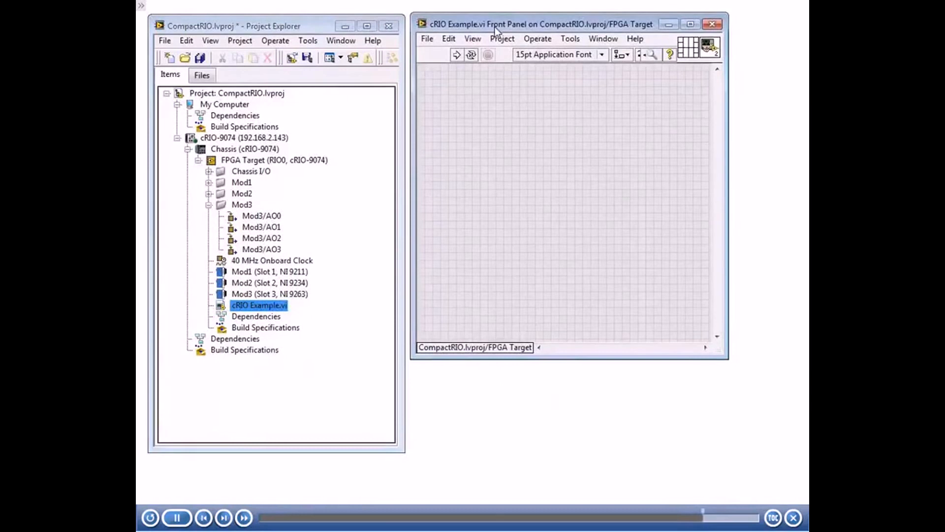
key(ctrl+e)
drag(475, 89, 468, 85)
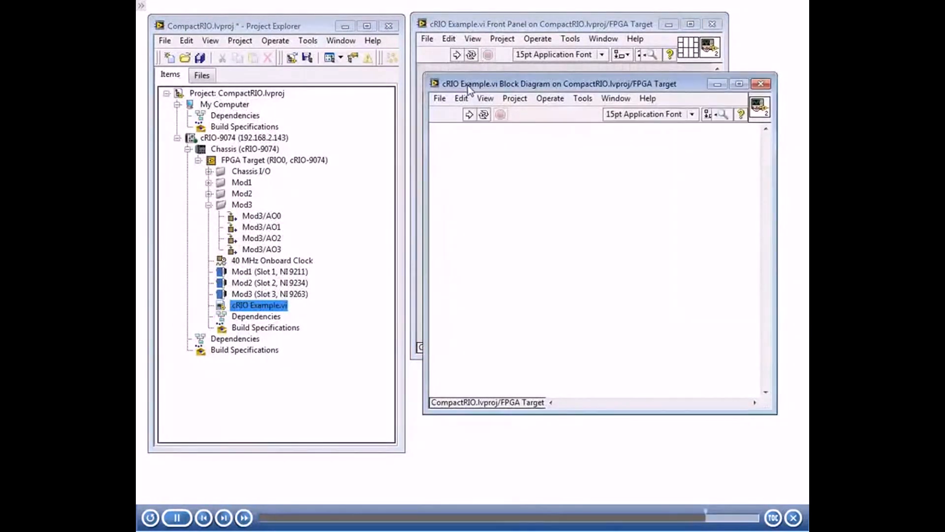
Rename the Mod3/AO0 I/O item to Motor and place it as an I/O node on the cRIO Example.vi block diagram.
click(277, 217)
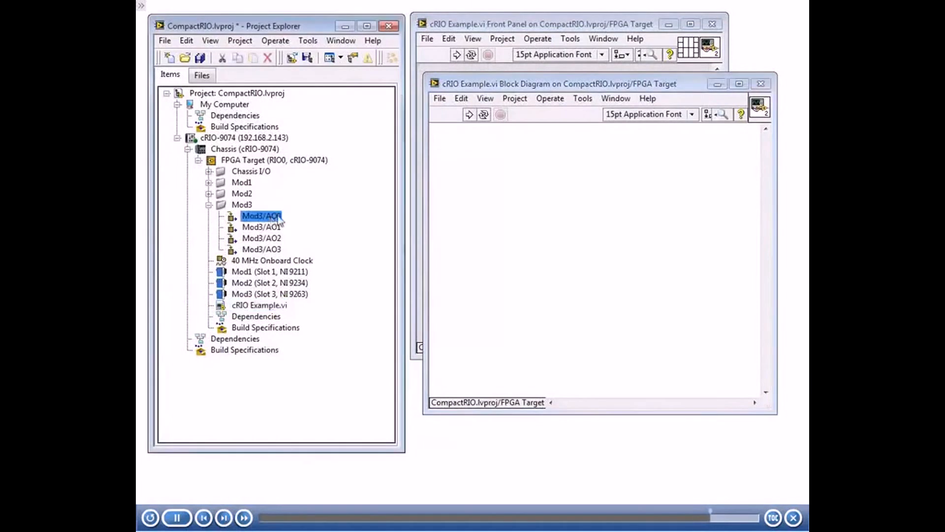
click(277, 221)
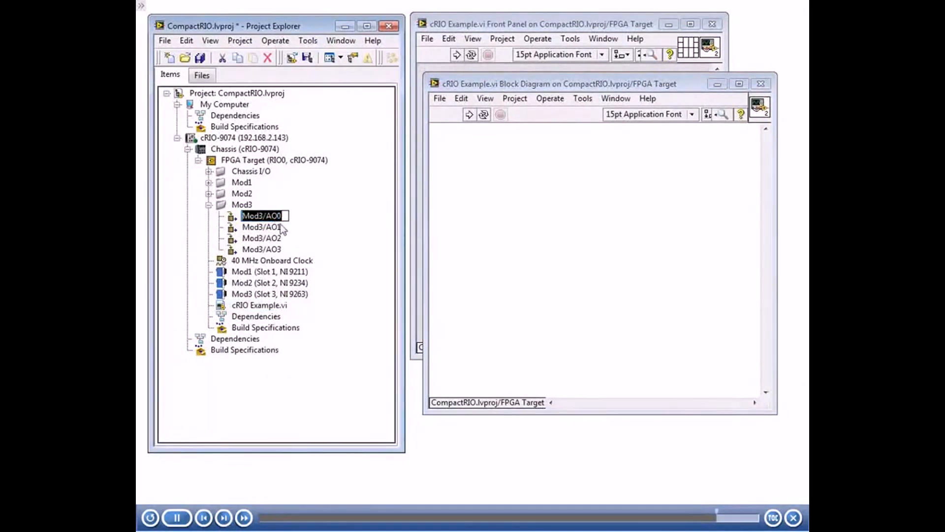
text(Motor)
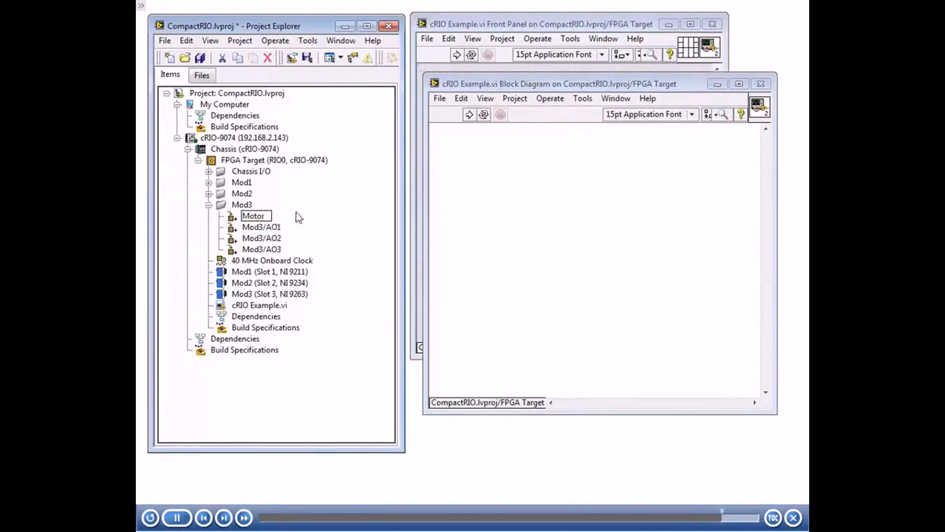
key(Return)
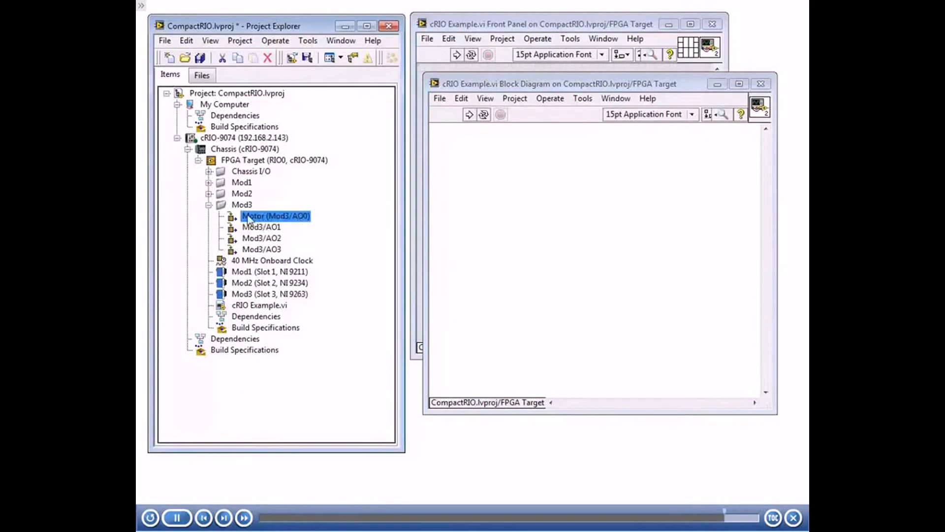
drag(248, 220, 491, 197)
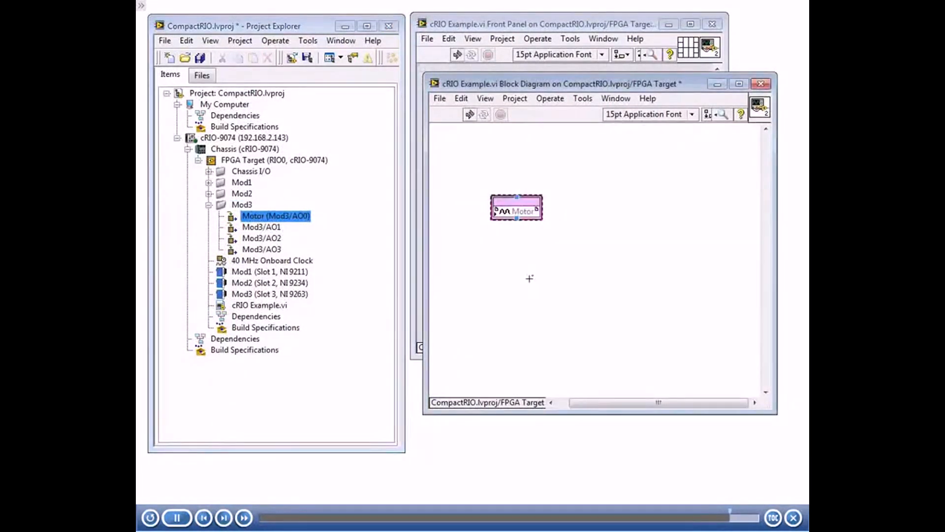
click(497, 262)
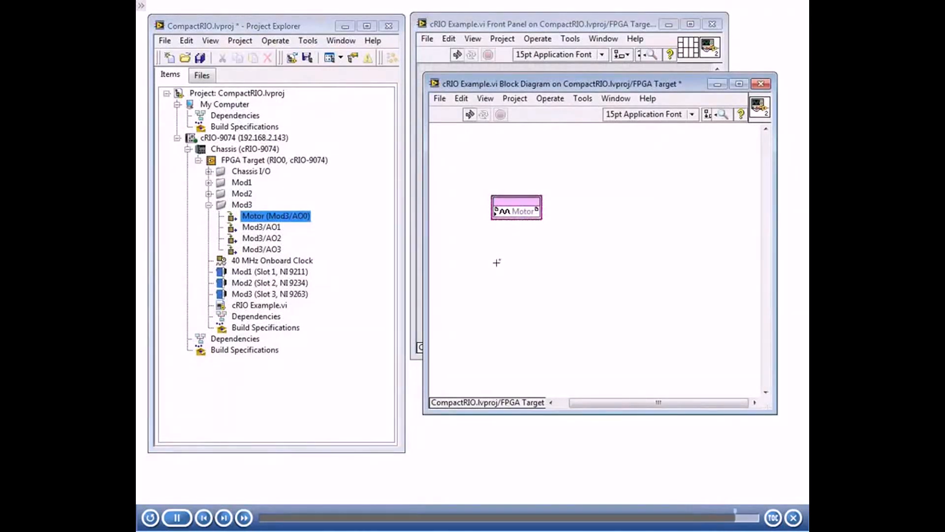